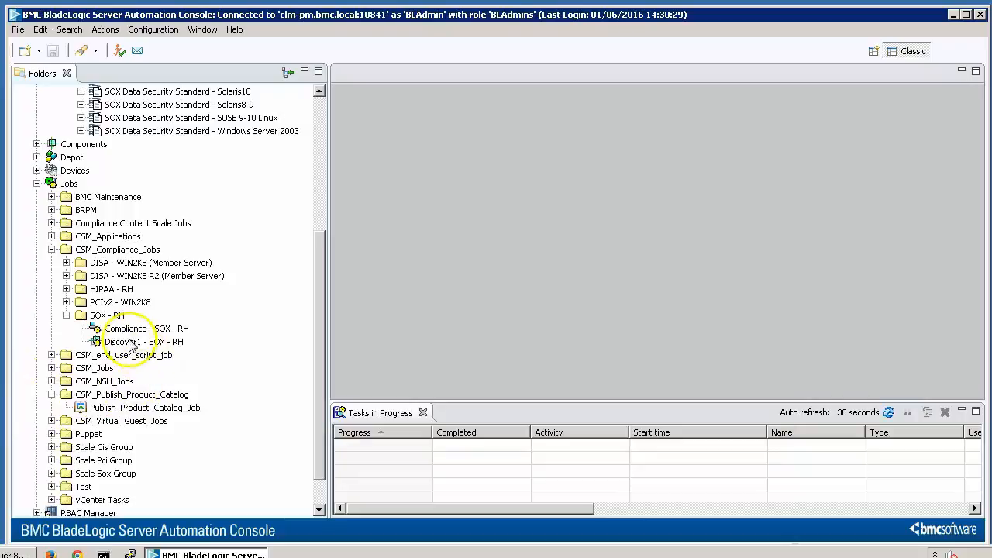
left_click(120, 329)
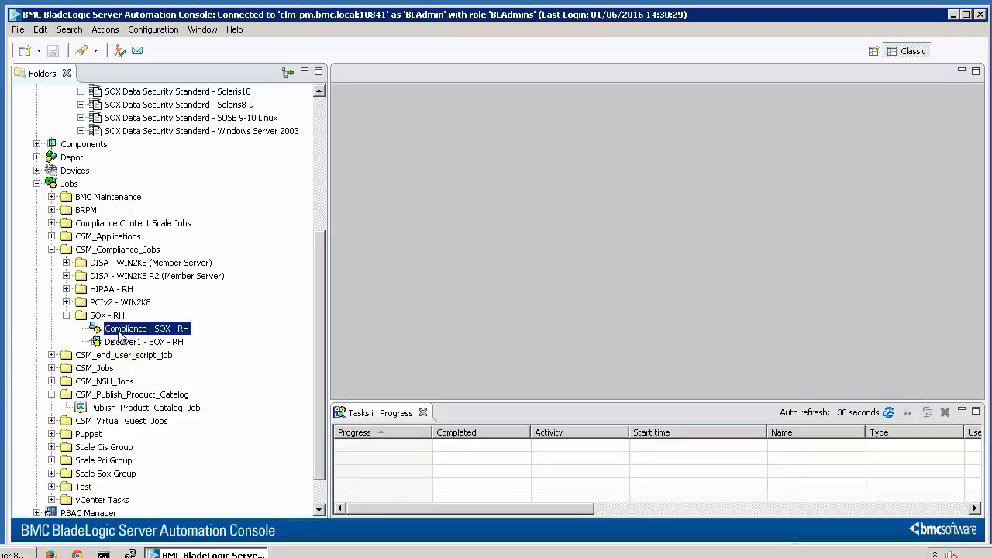
left_click(131, 345)
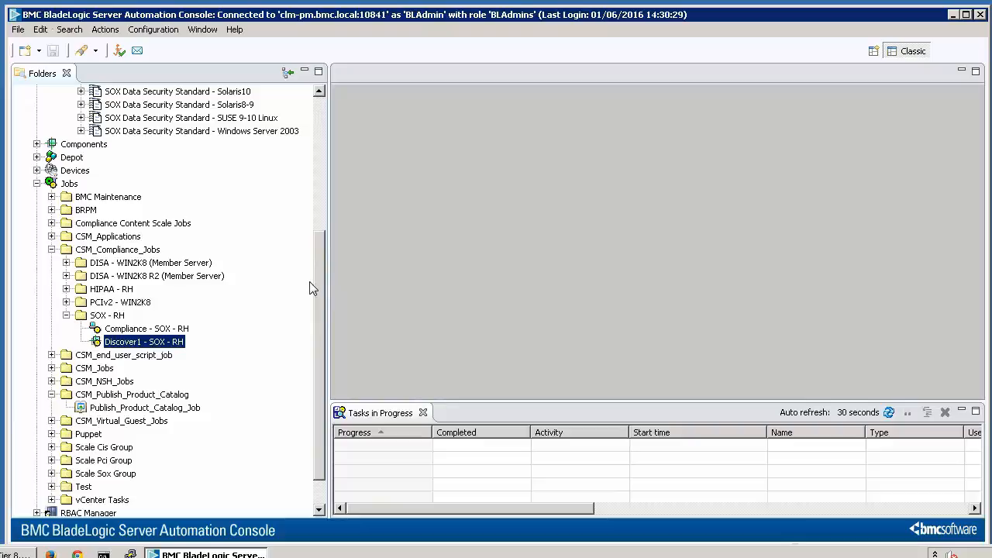
- Start a component template named RH SOX Compliance in CSM_Application_Packages, allowing Browse and Deploy but not Snapshot or Audit
left_click_drag(317, 283, 323, 148)
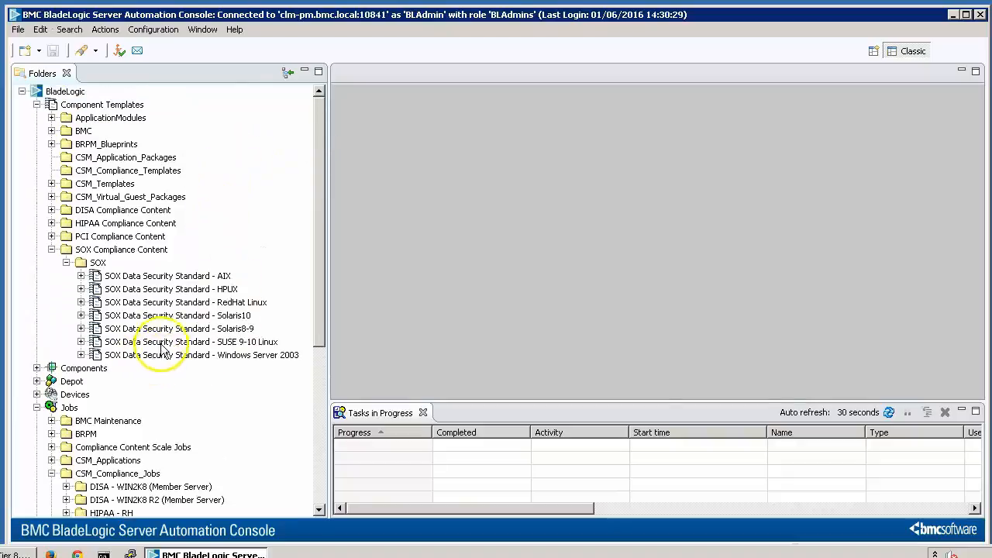
left_click(87, 174)
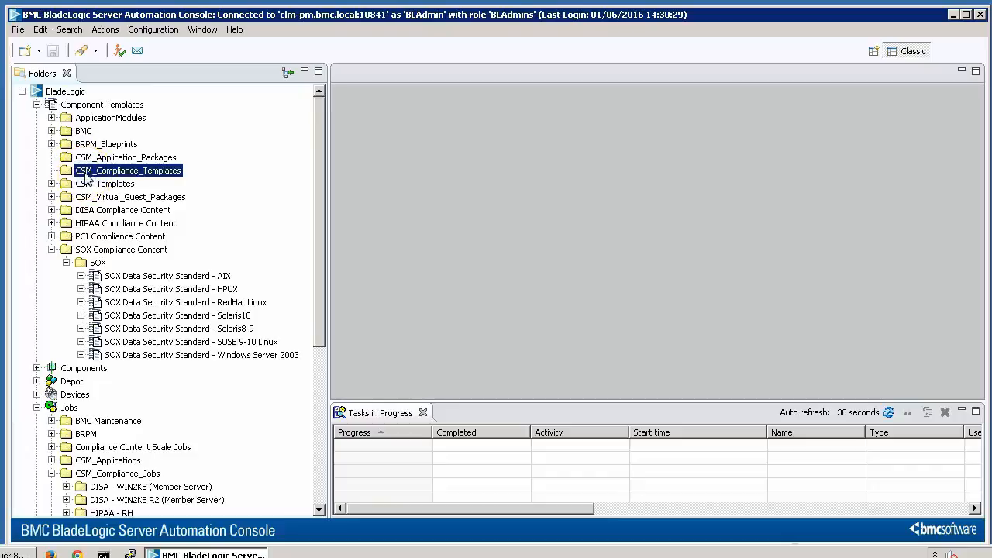
left_click(88, 159)
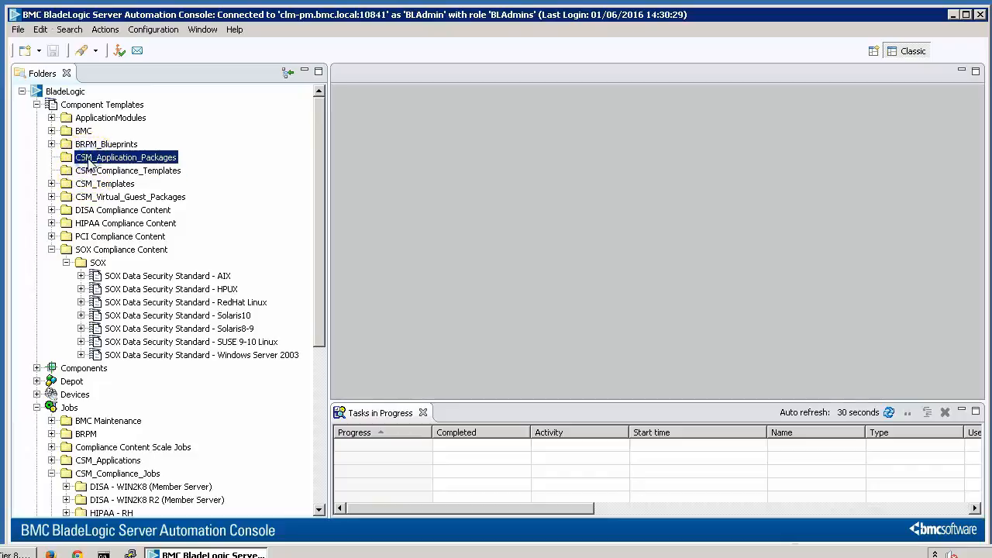
right_click(90, 160)
mouse_move(170, 166)
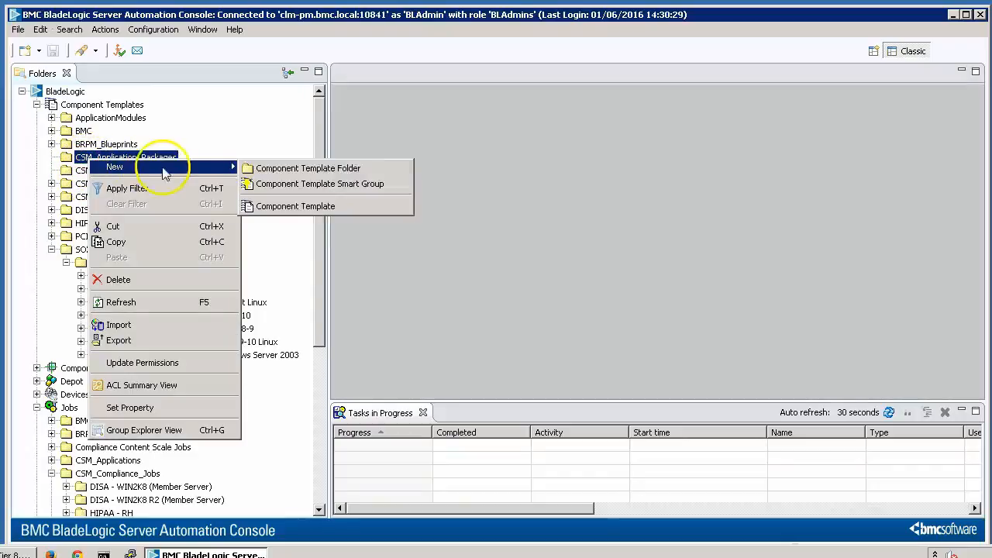
left_click(298, 208)
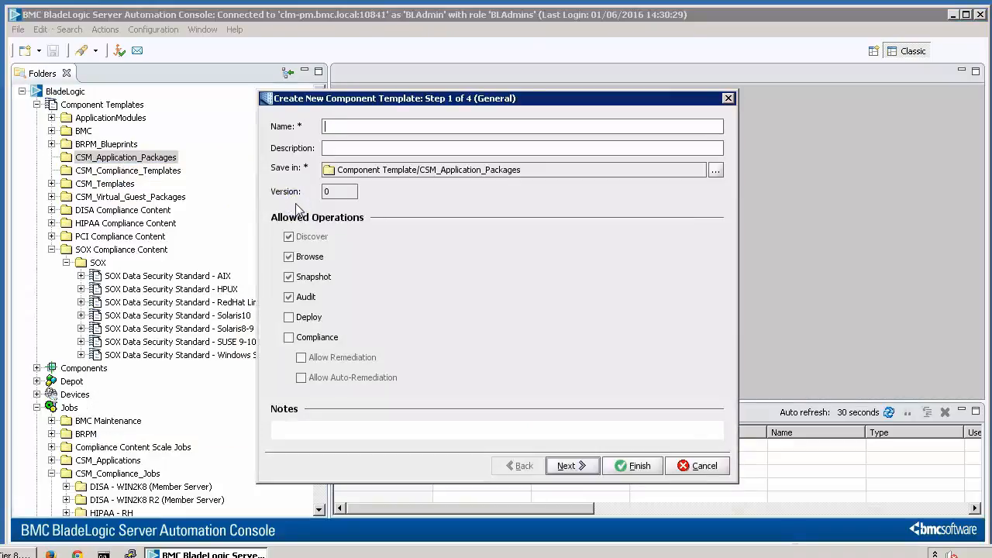
type("RH SOX Compliance")
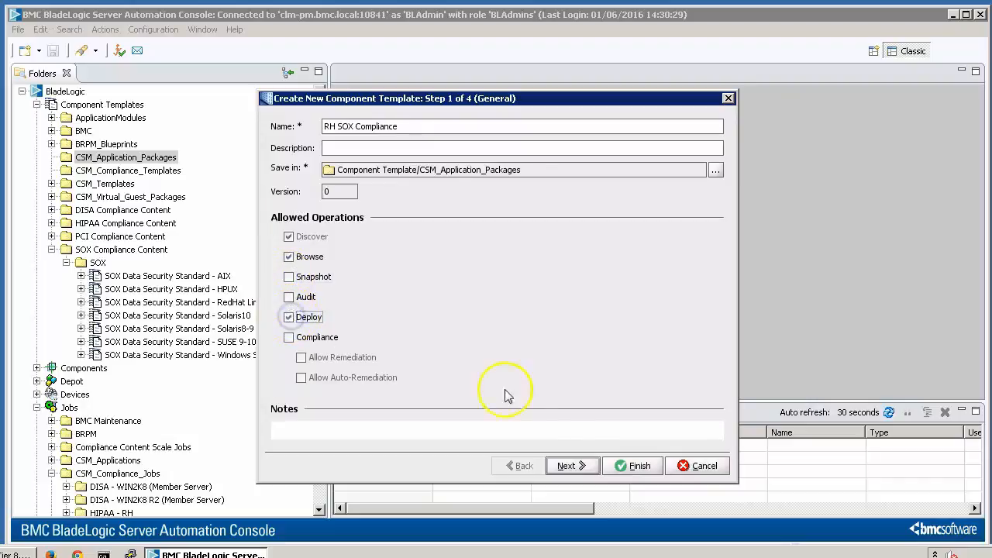
left_click(570, 466)
left_click(568, 465)
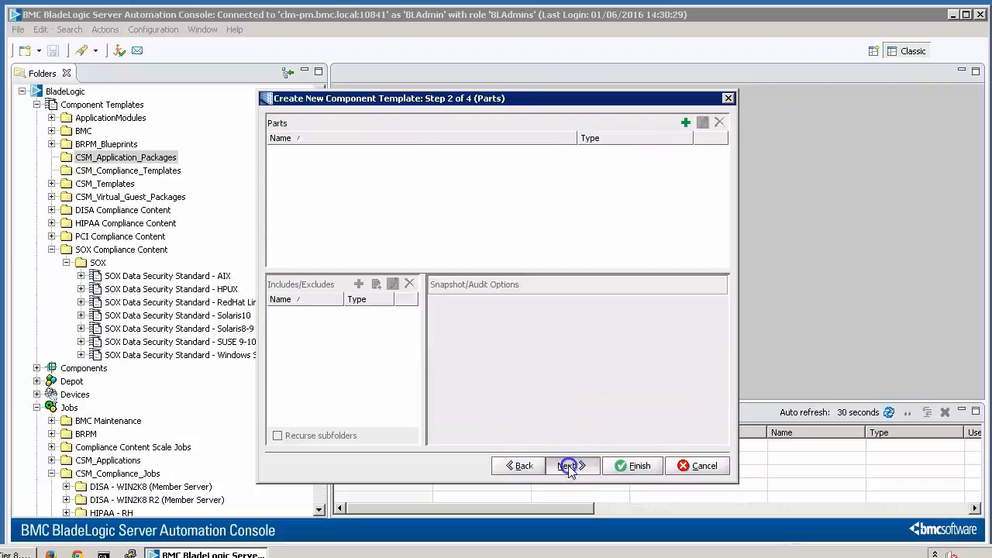
- Leave the template's parts empty and set its ATRIUM_SYNC_ENABLED property to True
left_click(568, 465)
left_click(522, 465)
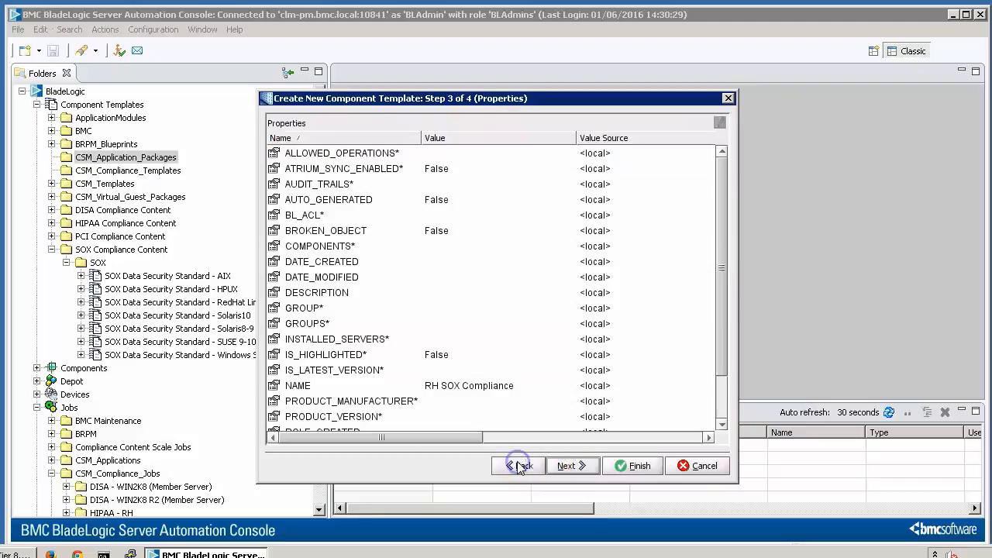
left_click(452, 169)
left_click(527, 172)
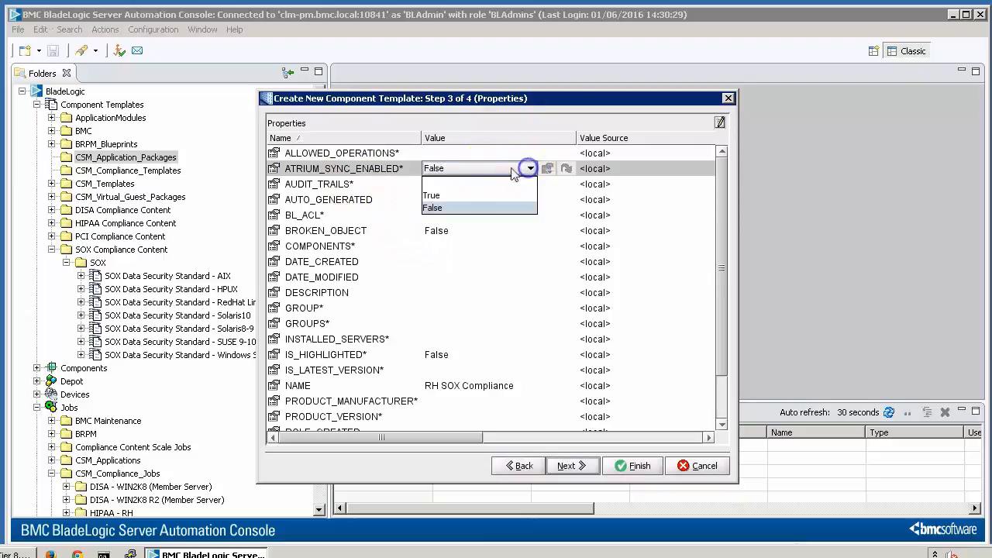
left_click(434, 191)
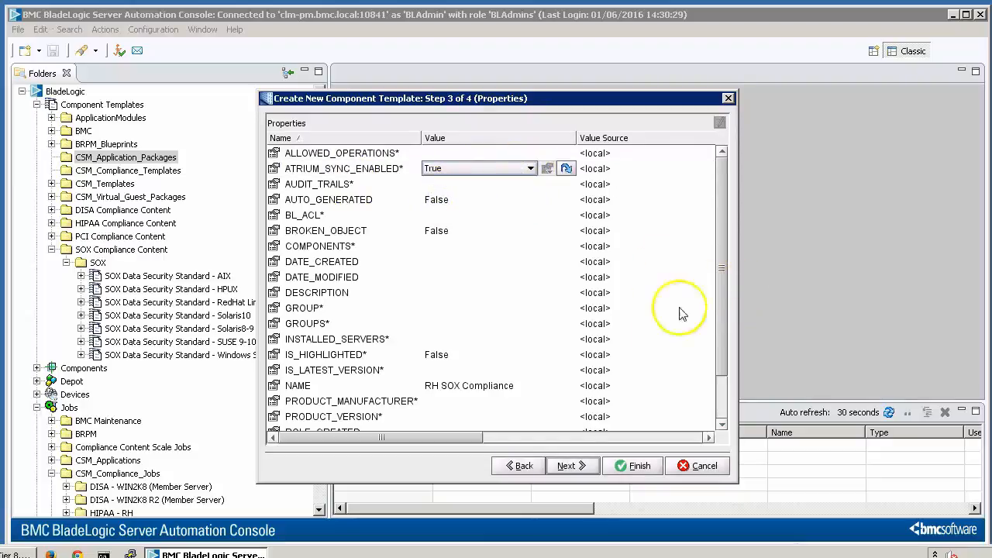
- Set PRODUCT_MANUFACTURER to Compliance and PRODUCT_VERSION to 1.0, and finish creating the template with the default permissions
left_click(451, 399)
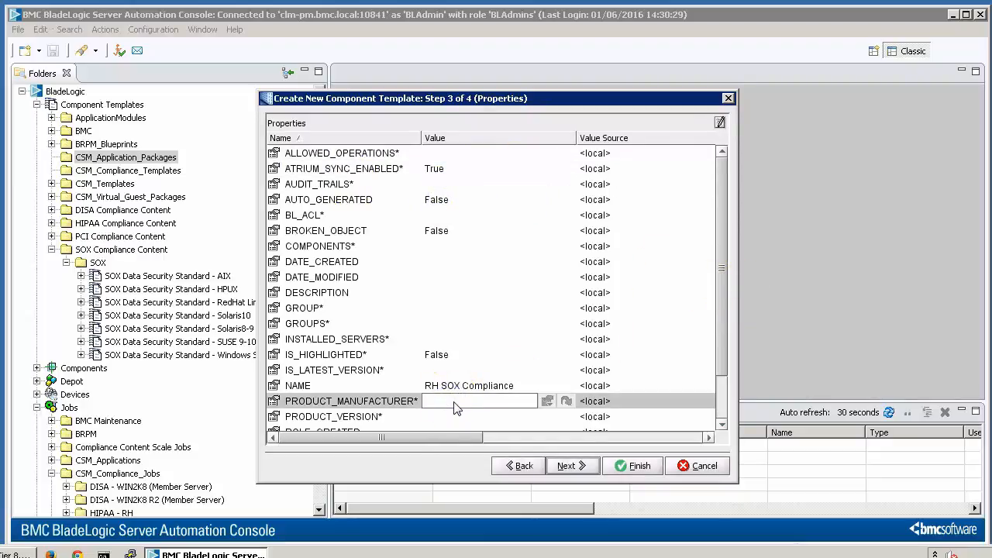
type("Complian")
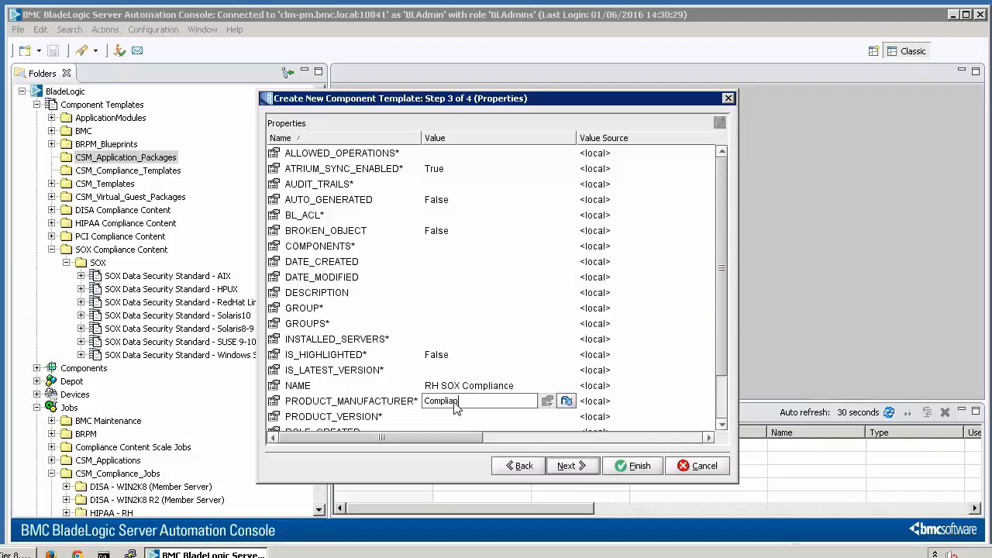
type("ce")
left_click(451, 416)
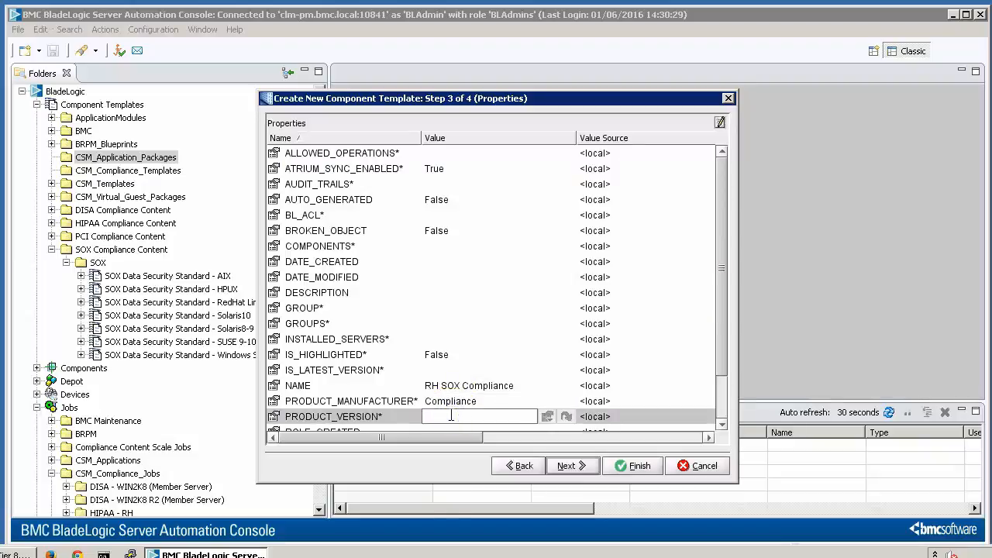
type("1.0")
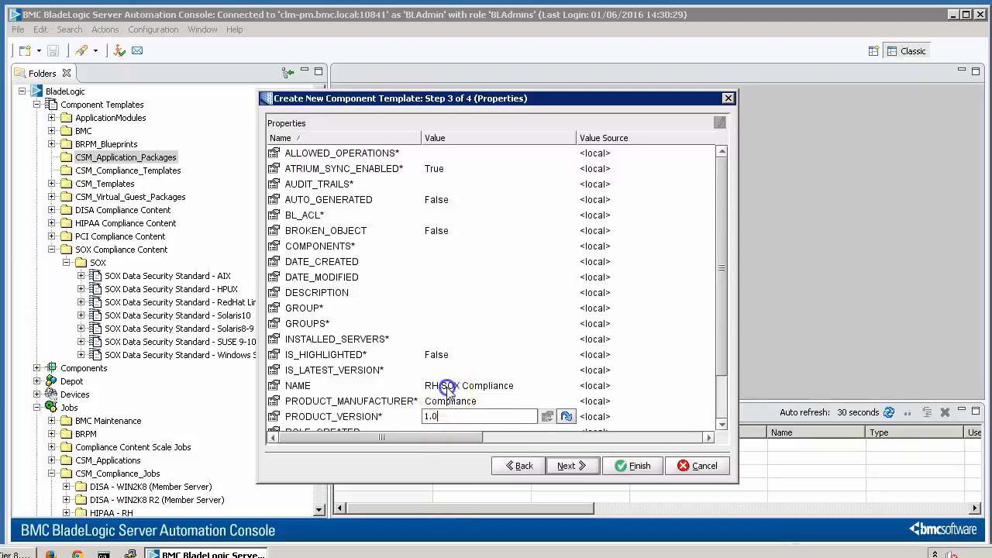
left_click(446, 388)
left_click(571, 467)
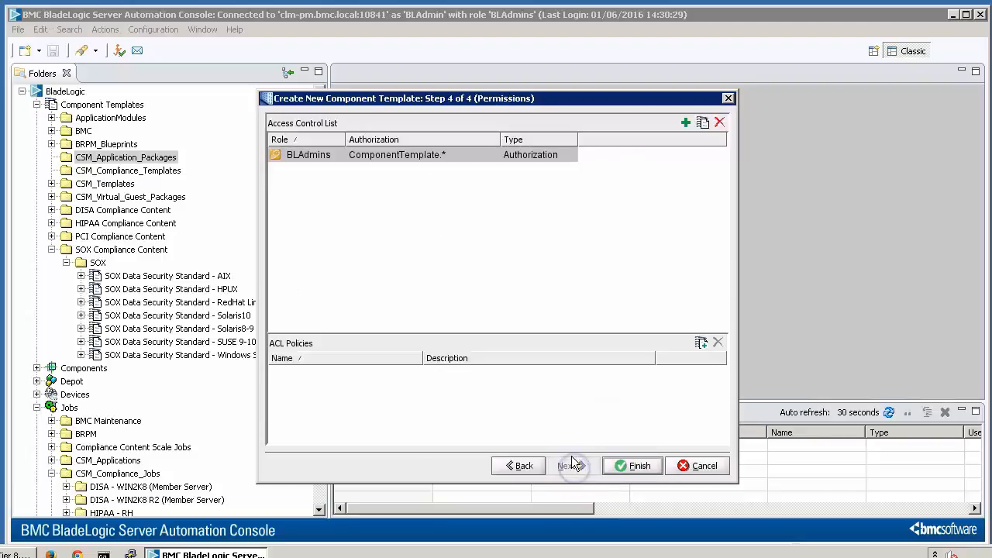
left_click(633, 467)
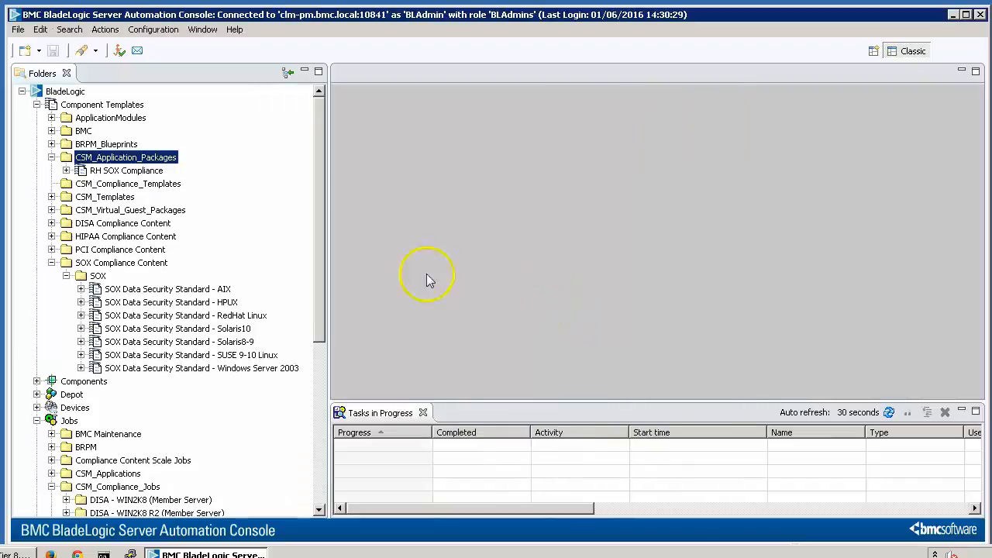
- Create a discovery job for the RH SOX Compliance template named Discover CLM template for SOX, saved in Jobs/CSM_Compliance_Jobs/SOX - RH
left_click(125, 170)
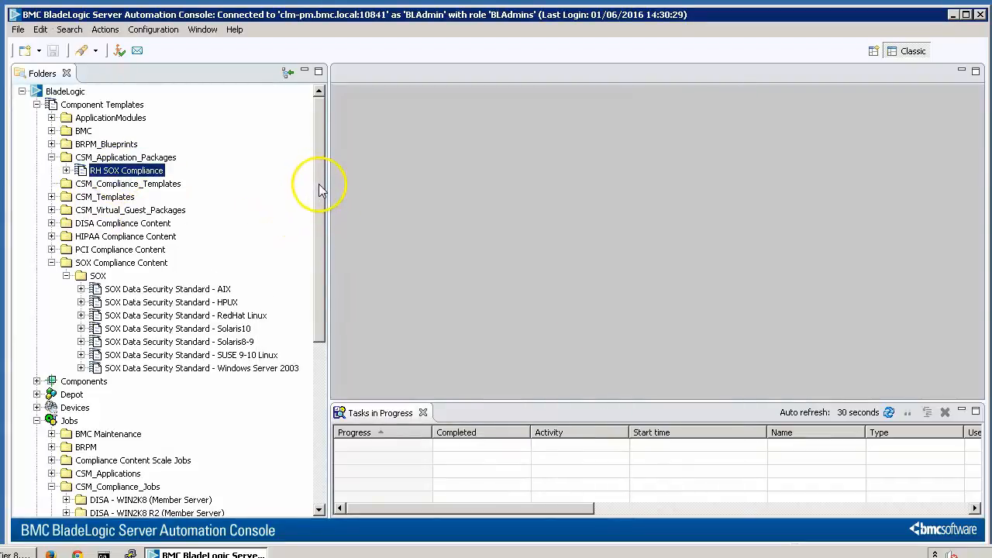
right_click(132, 172)
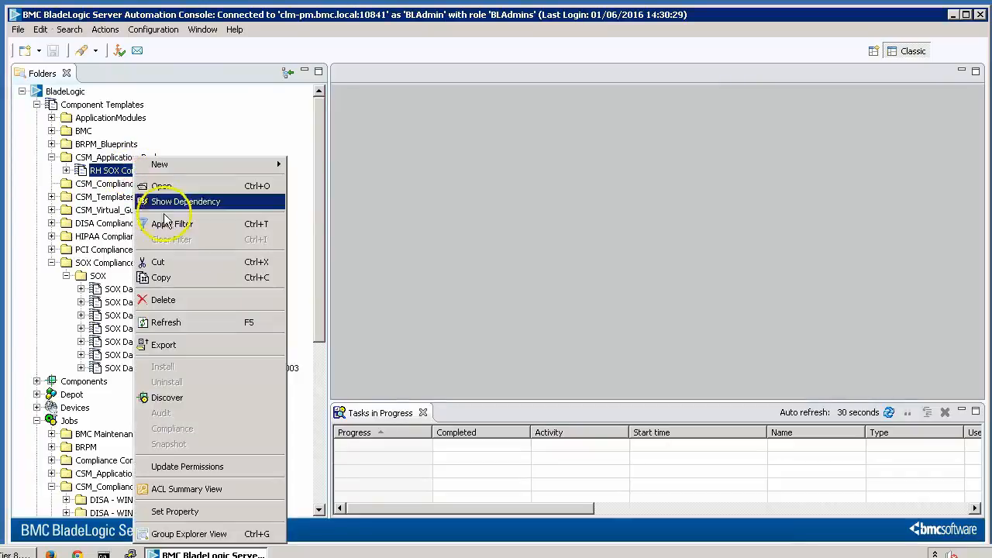
left_click(166, 398)
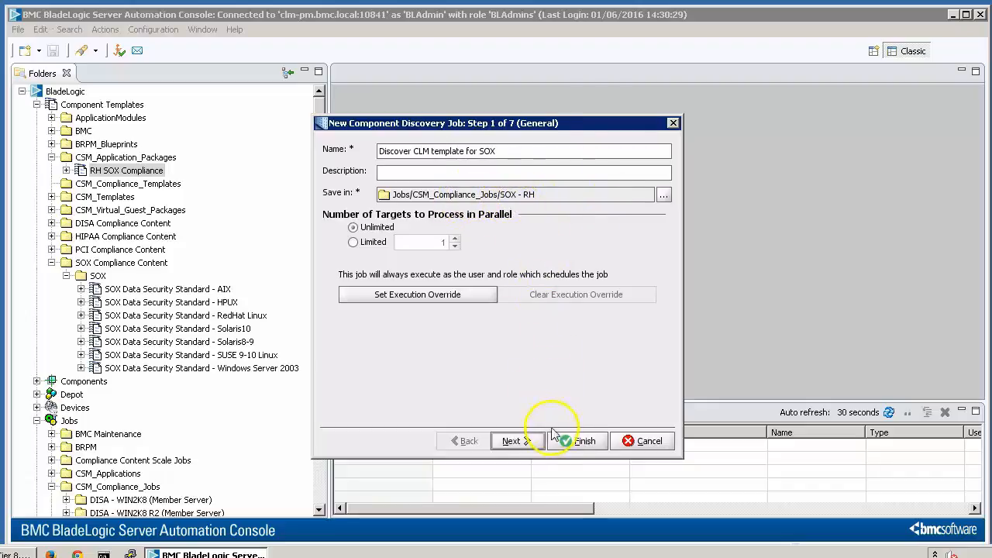
left_click(580, 441)
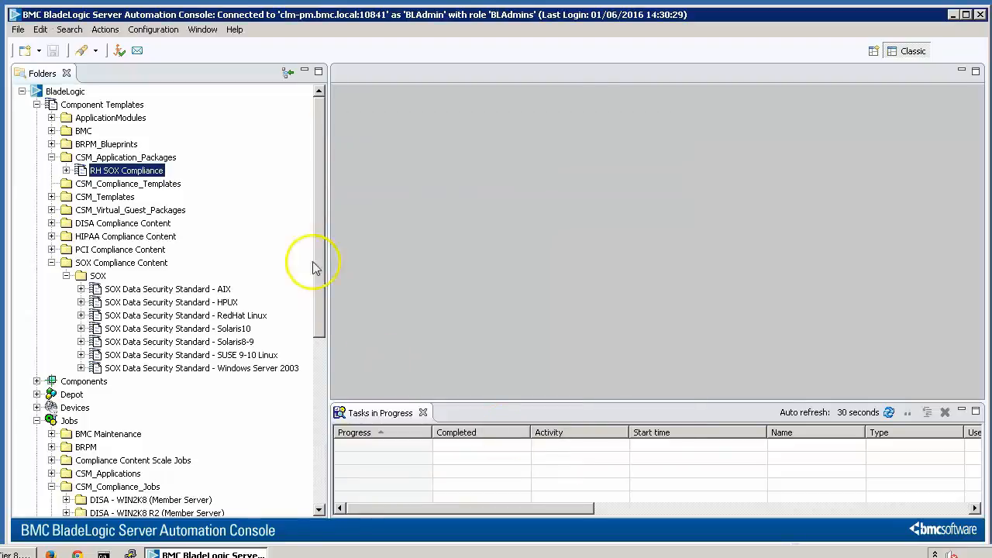
- Start a new batch job in the SOX - RH jobs folder and add the Discover1 - SOX - RH job to it
left_click_drag(317, 247, 317, 344)
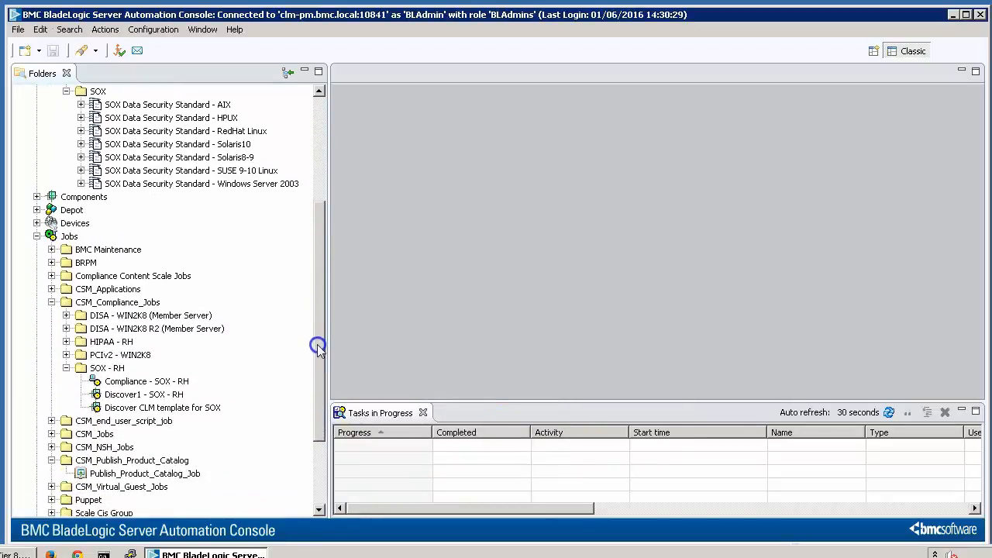
left_click(147, 408)
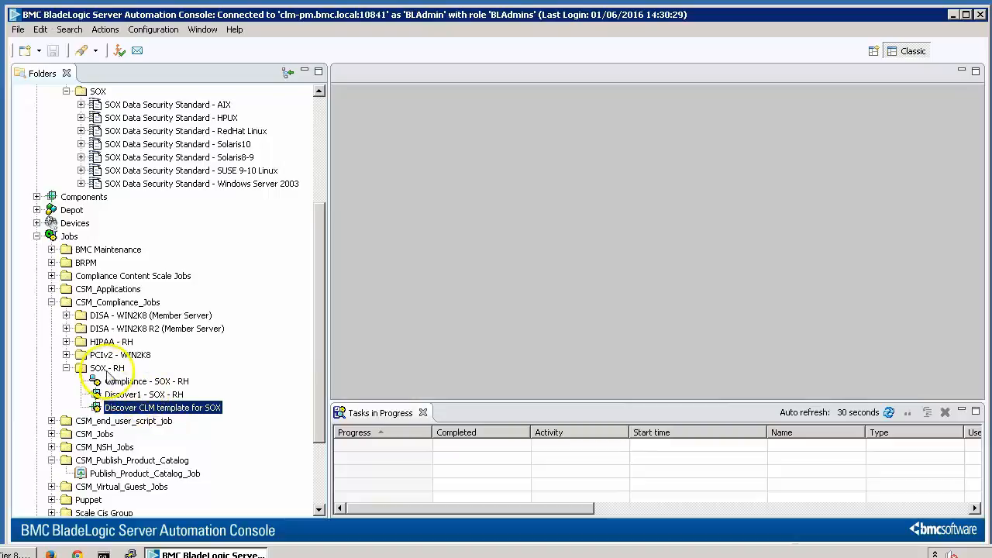
left_click(107, 369)
right_click(109, 373)
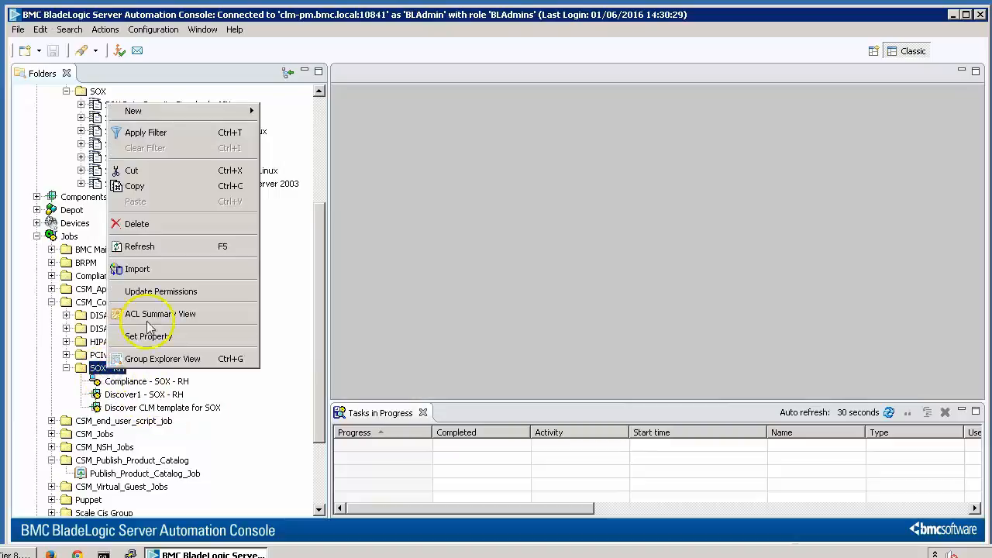
mouse_move(190, 116)
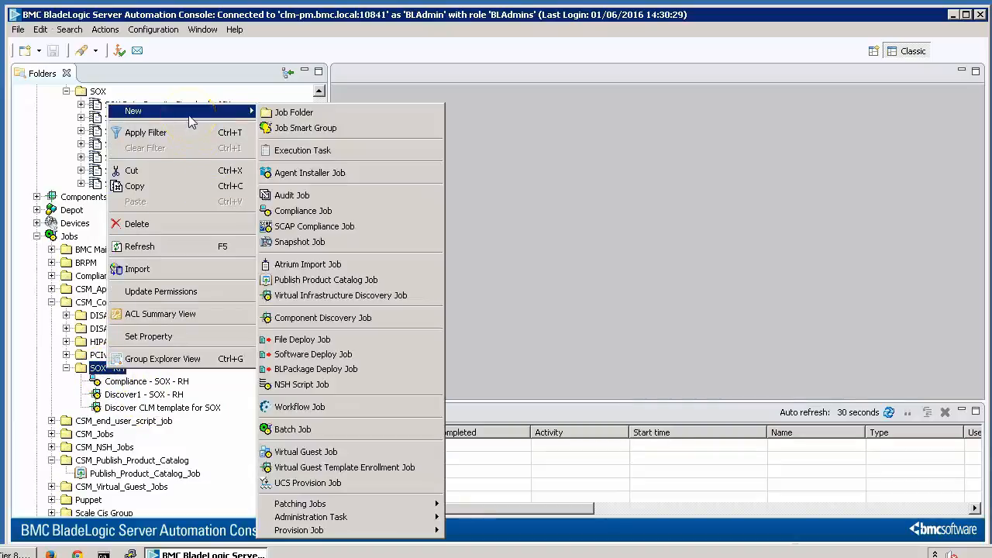
left_click(288, 430)
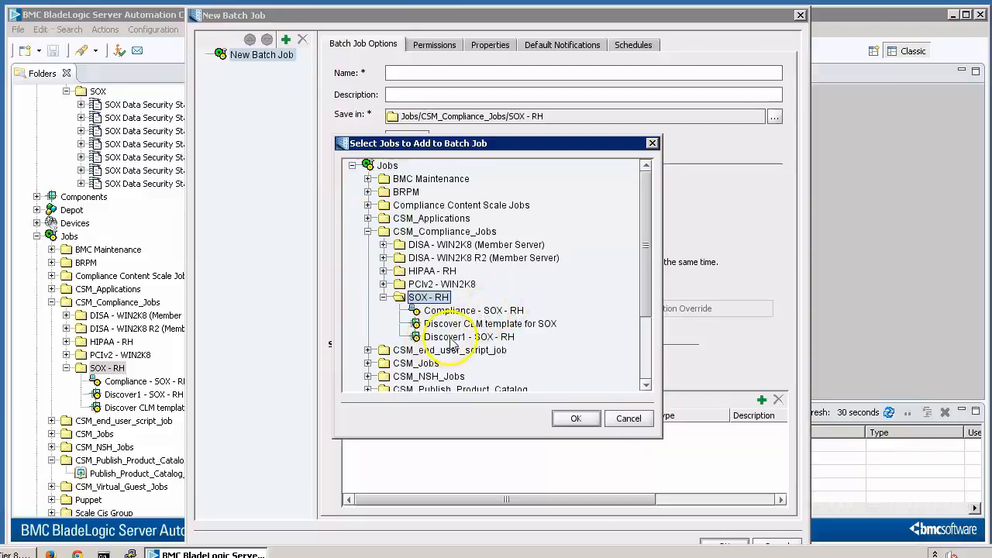
left_click(453, 338)
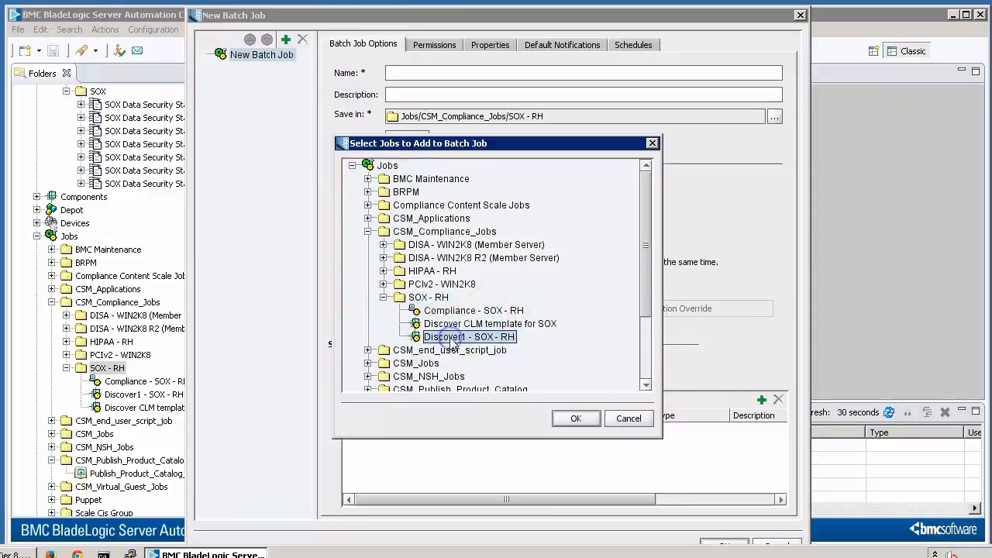
left_click(575, 419)
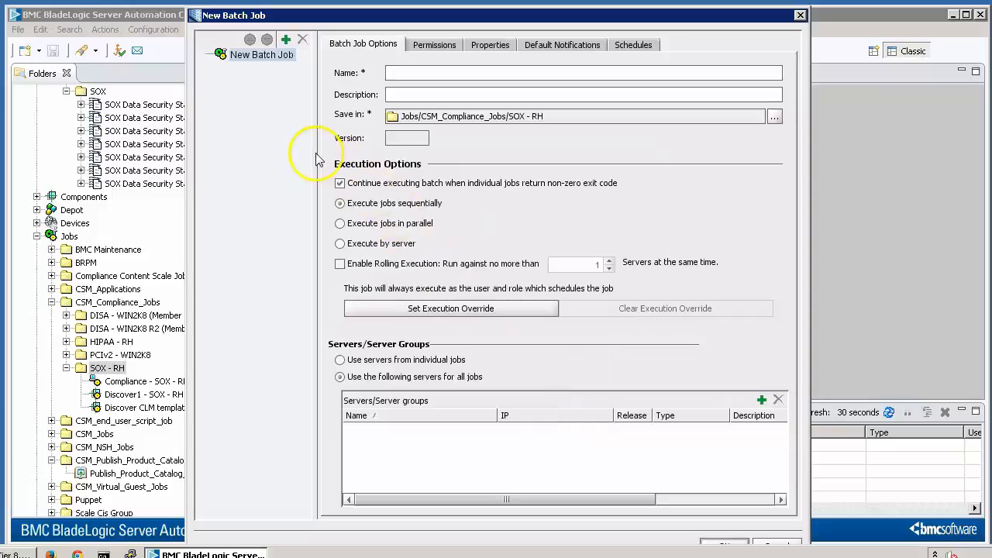
- Add the Compliance - SOX - RH and Discover CLM template for SOX jobs to the batch and return to its options
left_click(286, 40)
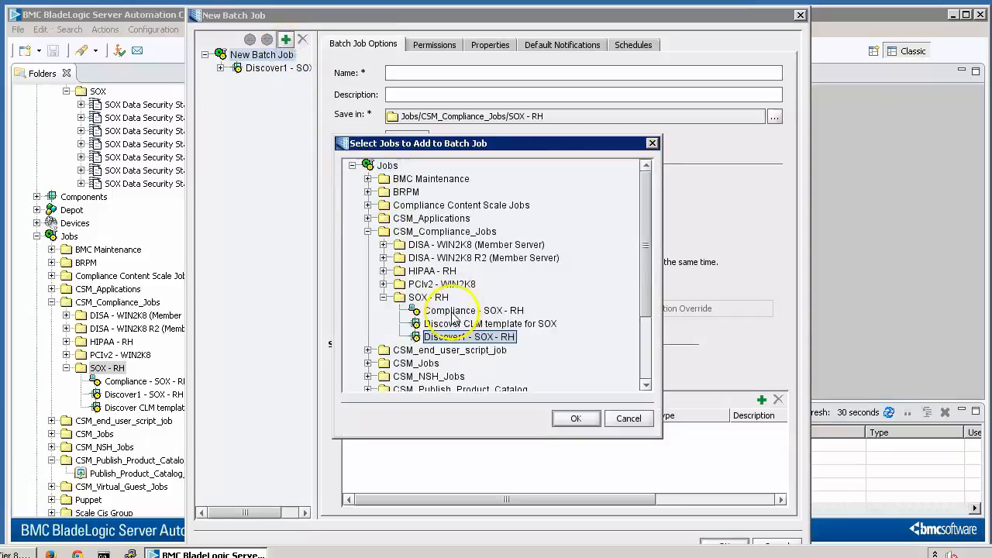
left_click(454, 312)
left_click(567, 417)
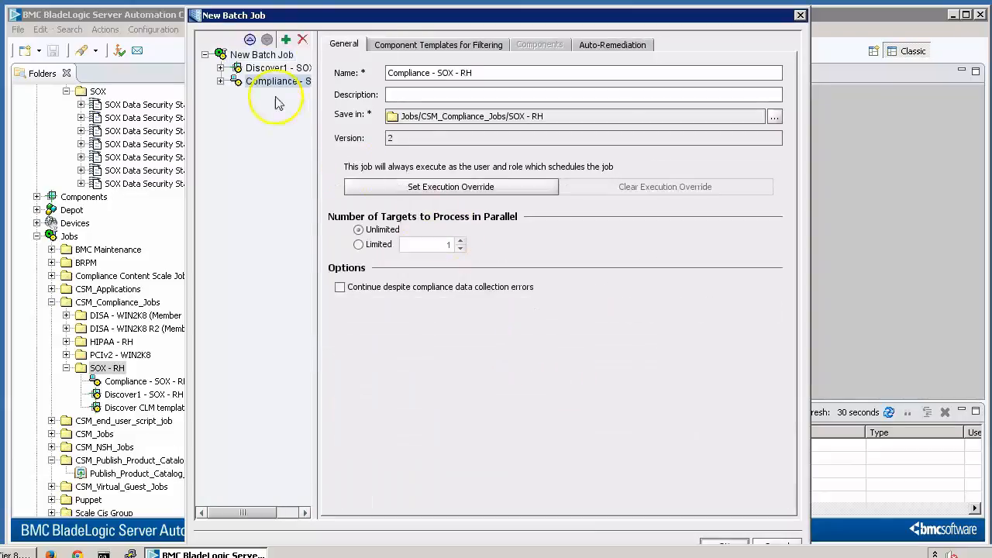
left_click(286, 40)
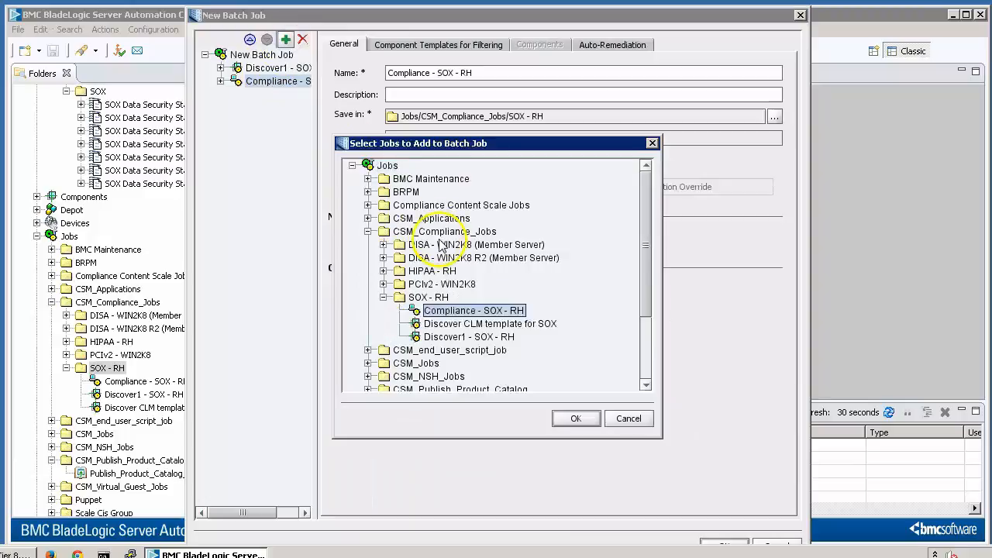
left_click(465, 325)
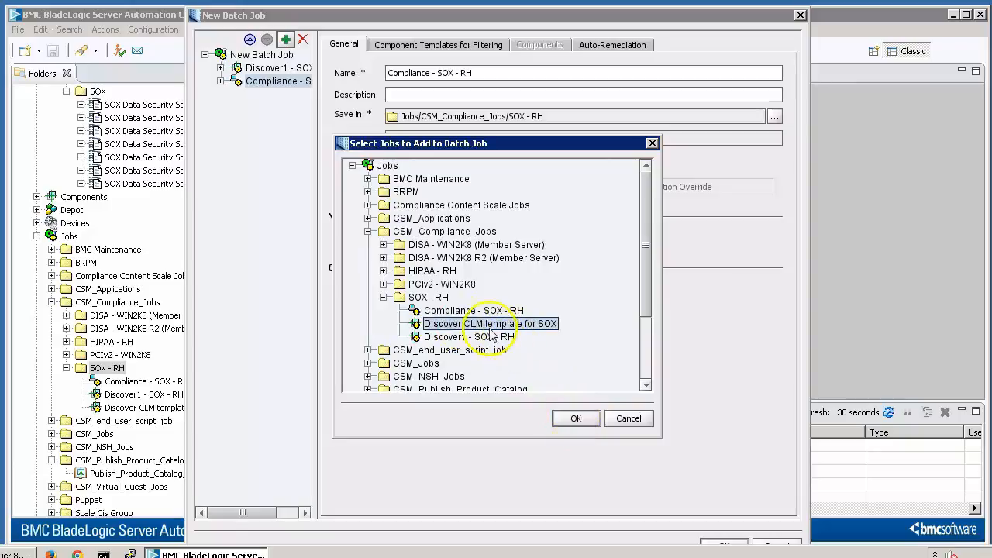
left_click(573, 419)
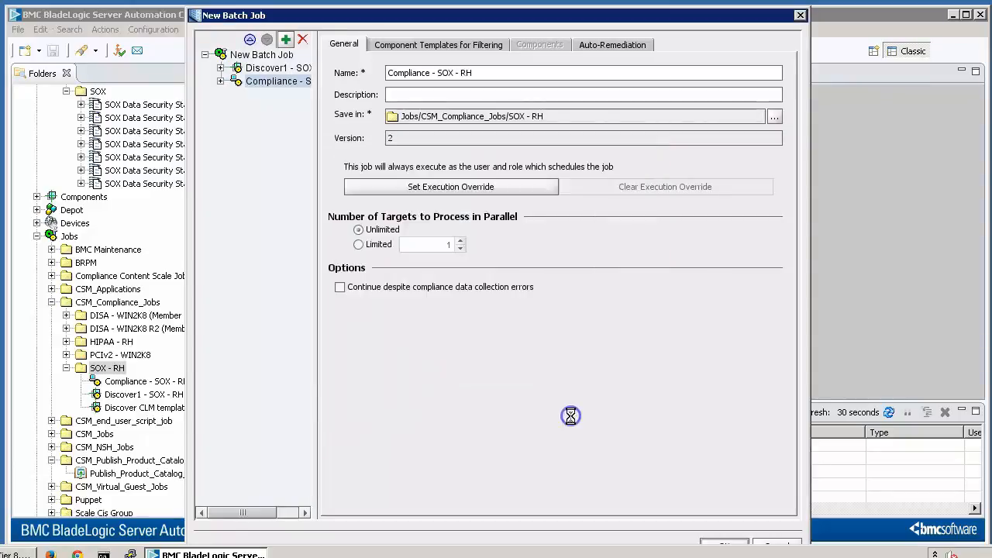
left_click(256, 58)
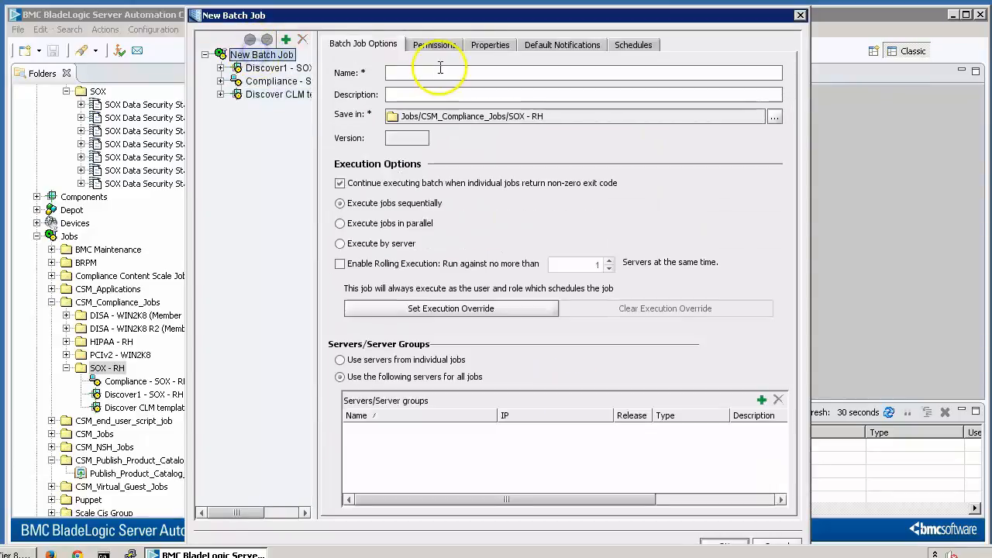
- Name the new batch job SOX batch job and create it with the default execution options
left_click(434, 73)
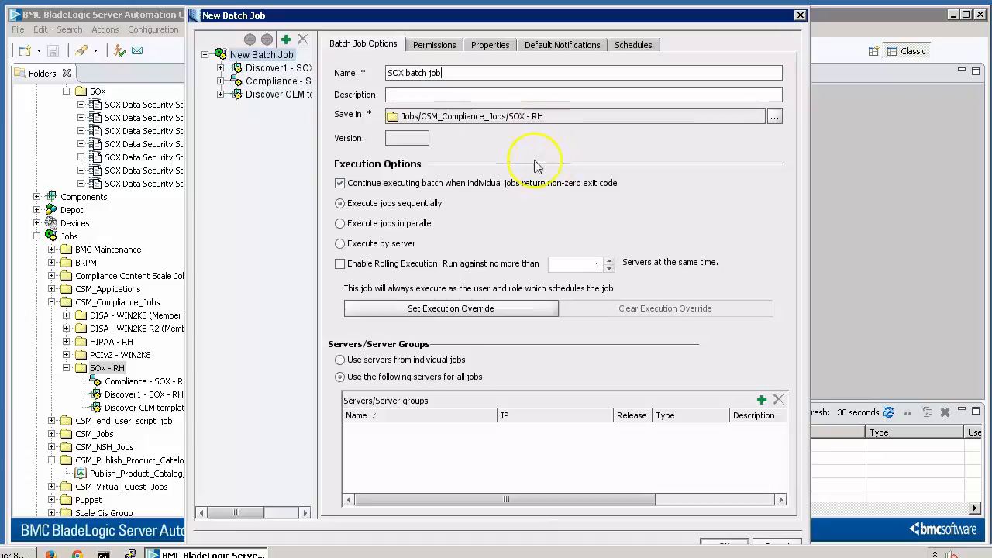
left_click_drag(473, 17, 463, 2)
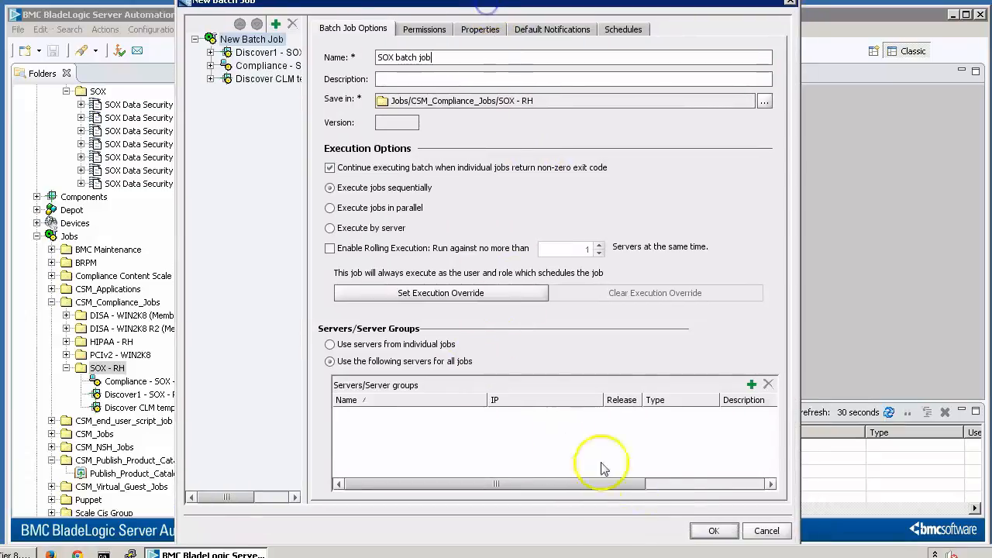
left_click(714, 533)
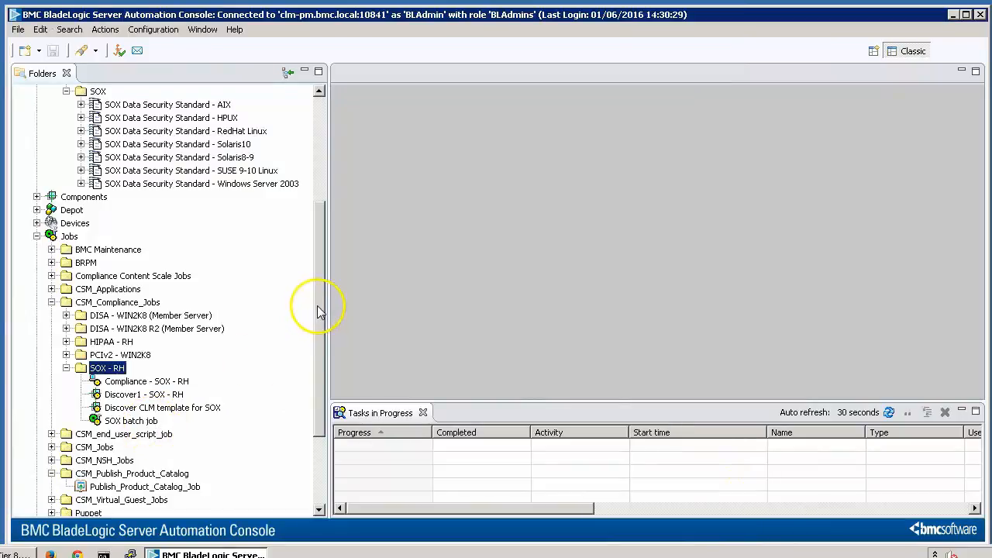
- Open the RH SOX Compliance template from CSM_Application_Packages and show its install/uninstall settings
left_click_drag(316, 288, 326, 181)
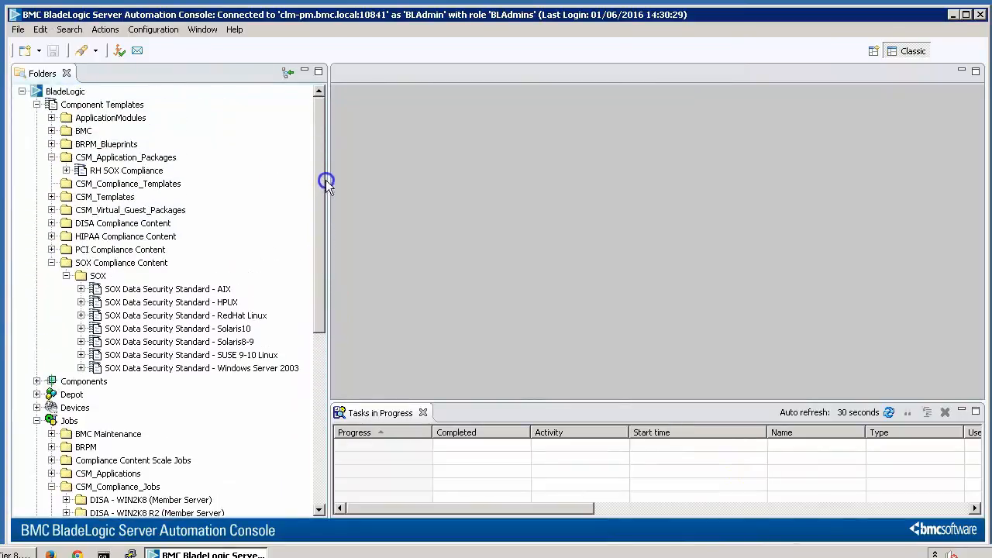
left_click(149, 172)
right_click(144, 175)
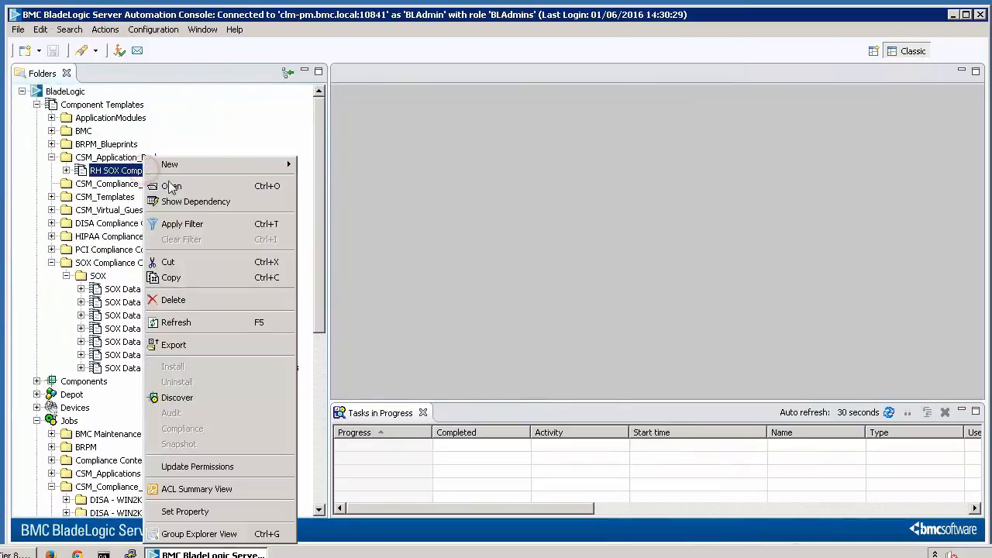
left_click(230, 184)
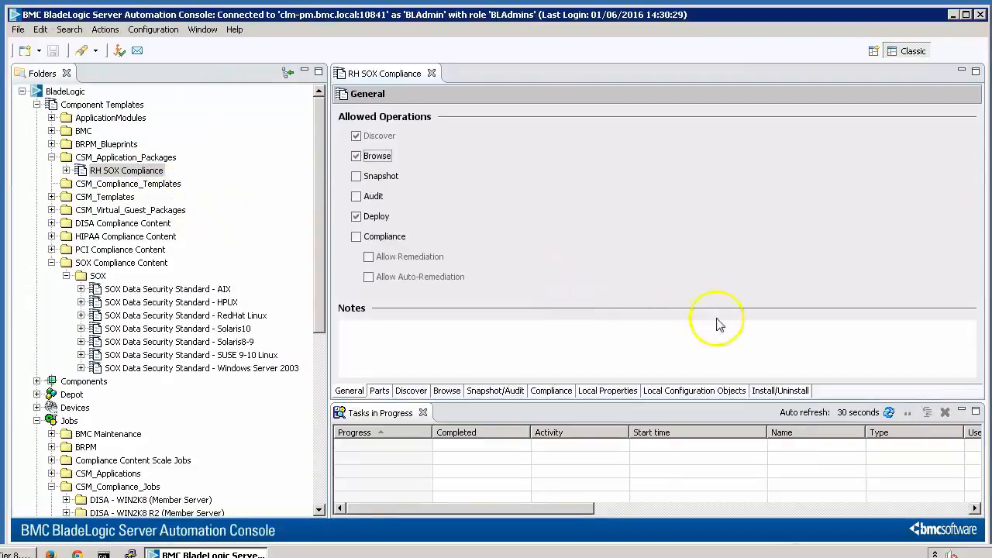
left_click(779, 391)
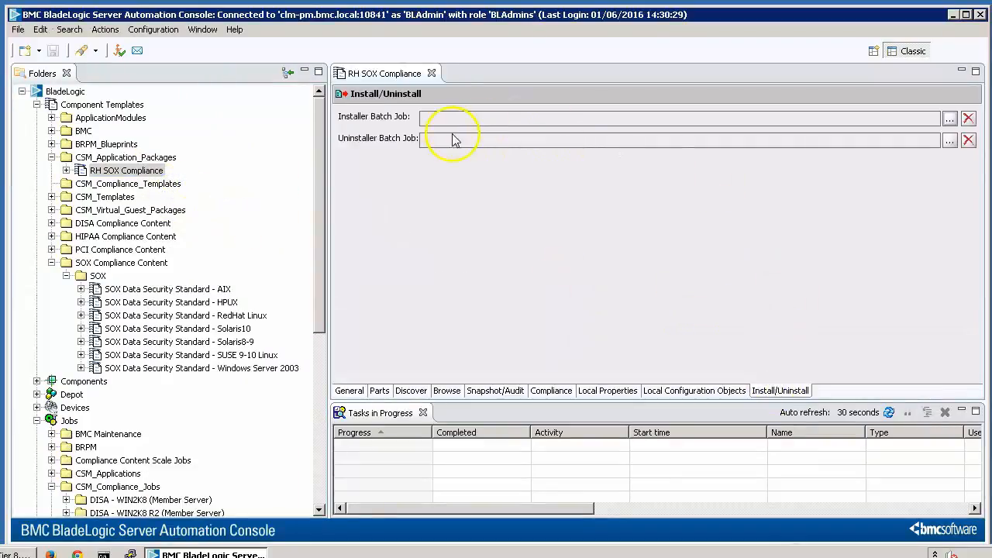
- Assign SOX batch job from CSM_Compliance_Jobs/SOX - RH as the template's installer batch job, then save and close the template
left_click(950, 118)
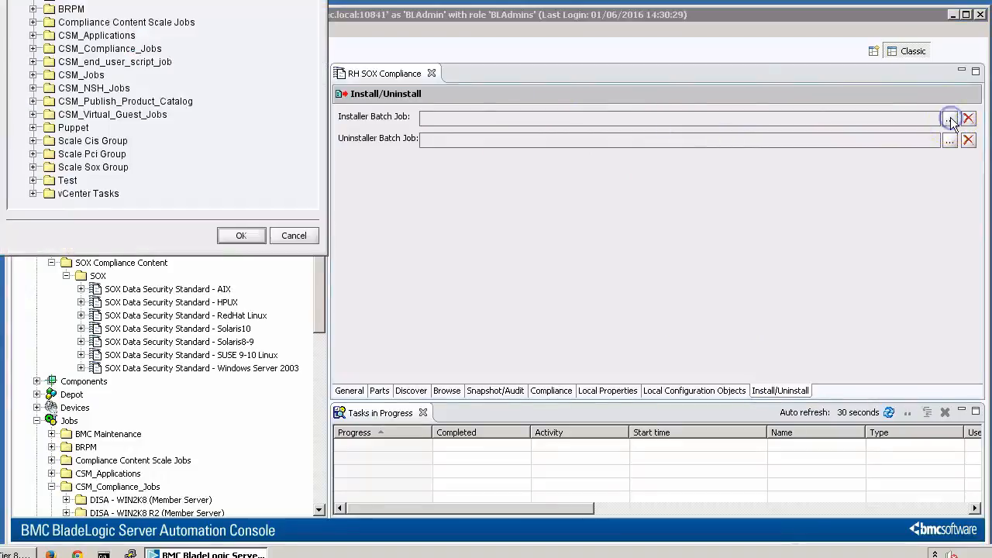
left_click(32, 48)
left_click(49, 114)
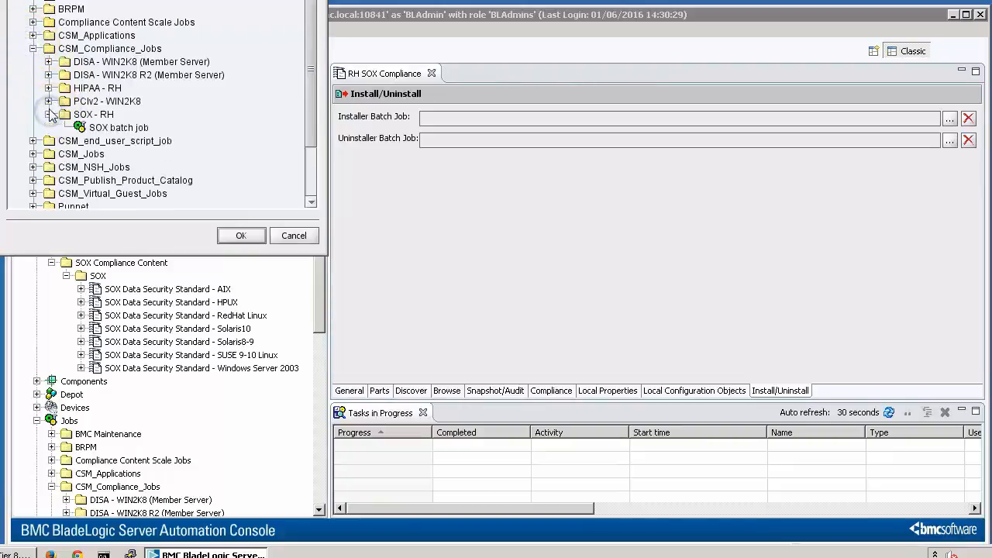
left_click(120, 127)
left_click(240, 235)
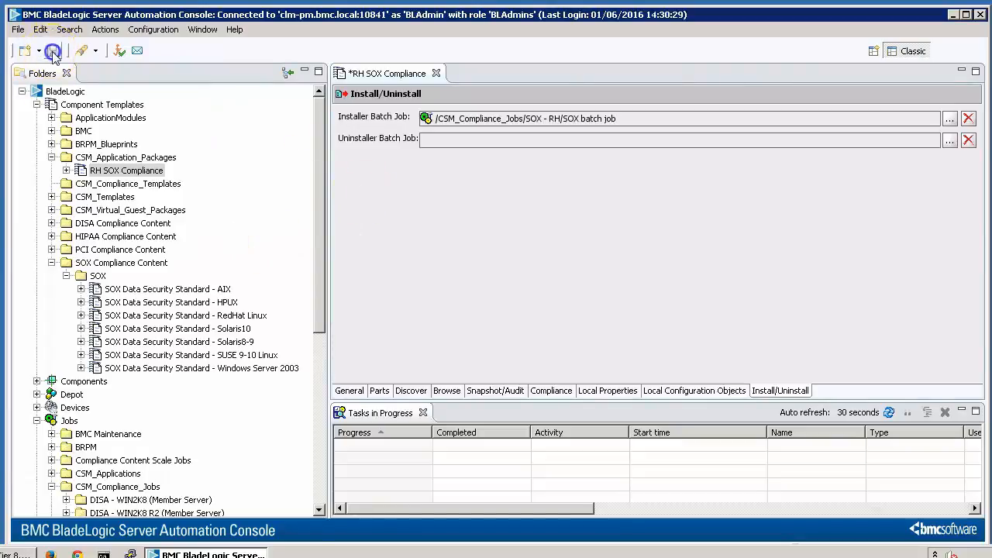
left_click(53, 51)
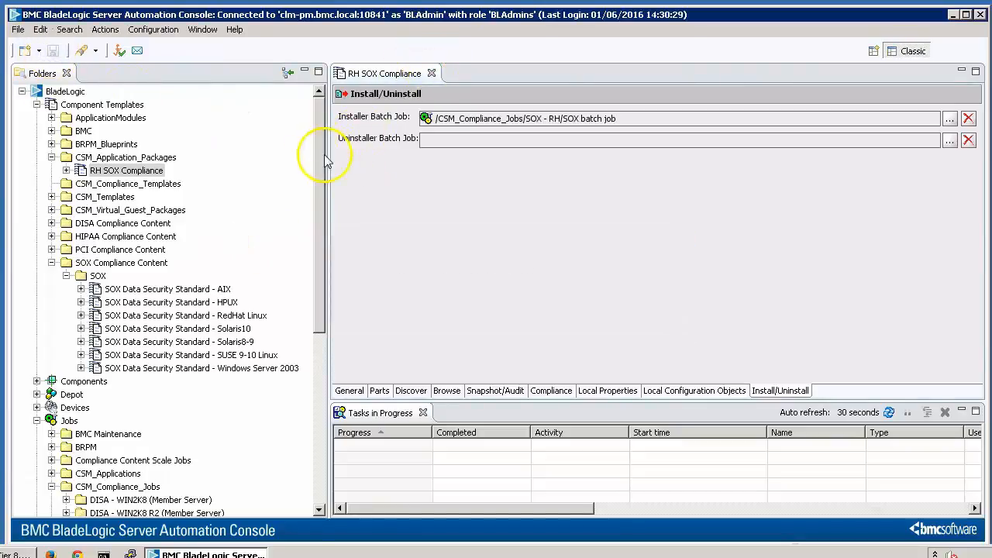
left_click(432, 72)
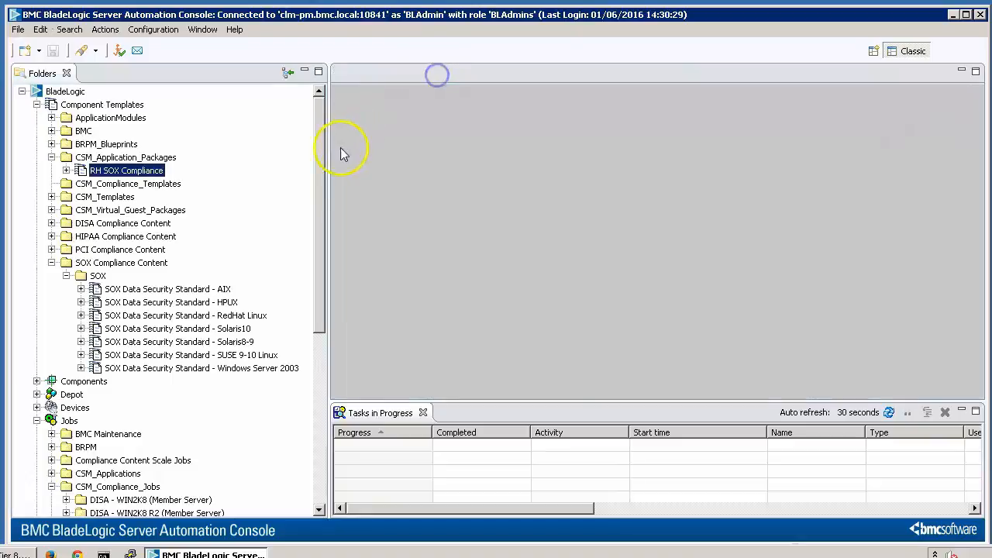
- Execute Publish_Product_Catalog_Job from the CSM_Publish_Product_Catalog folder
left_click_drag(322, 167, 314, 285)
right_click(116, 450)
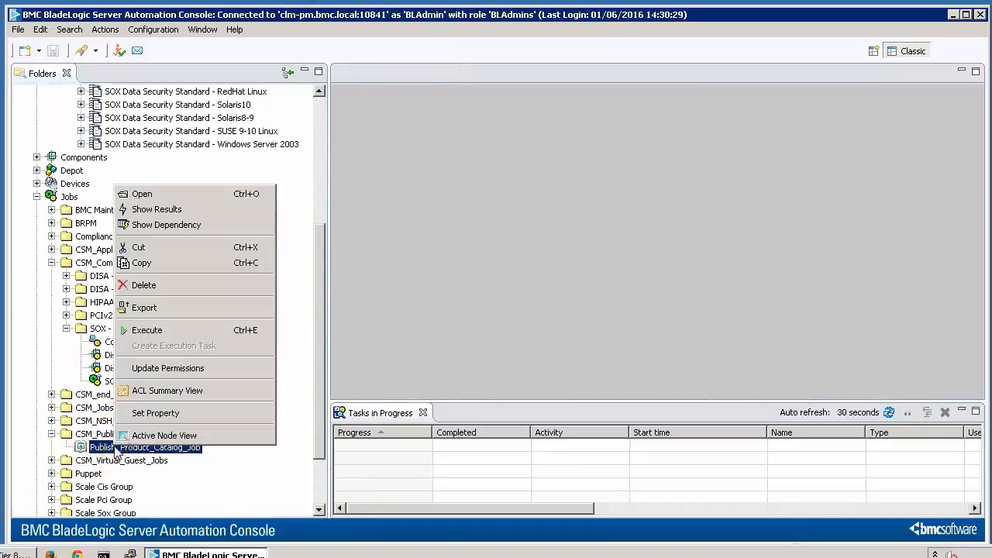
left_click(149, 331)
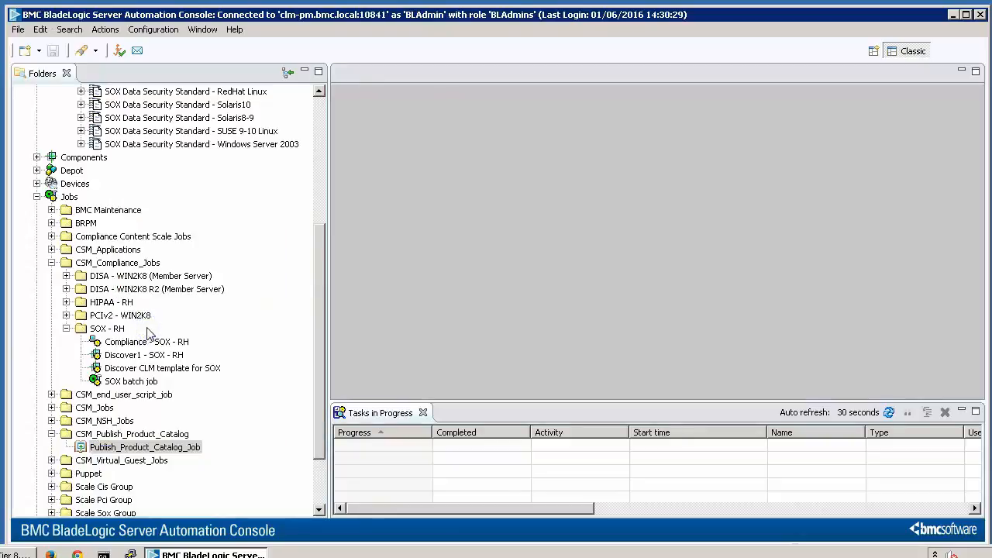
- Check the refreshed results of Publish_Product_Catalog_Job and review the log of its latest run
right_click(115, 448)
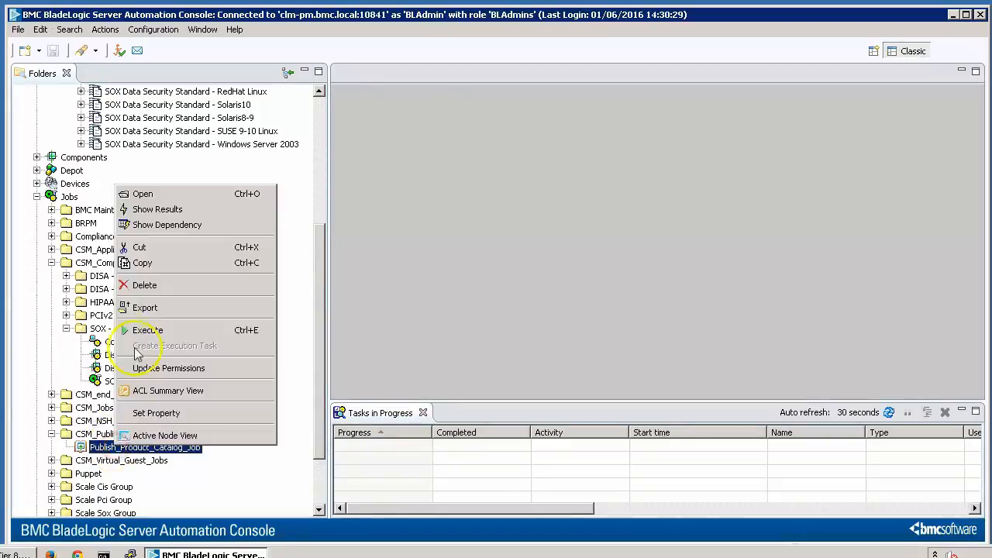
left_click(155, 209)
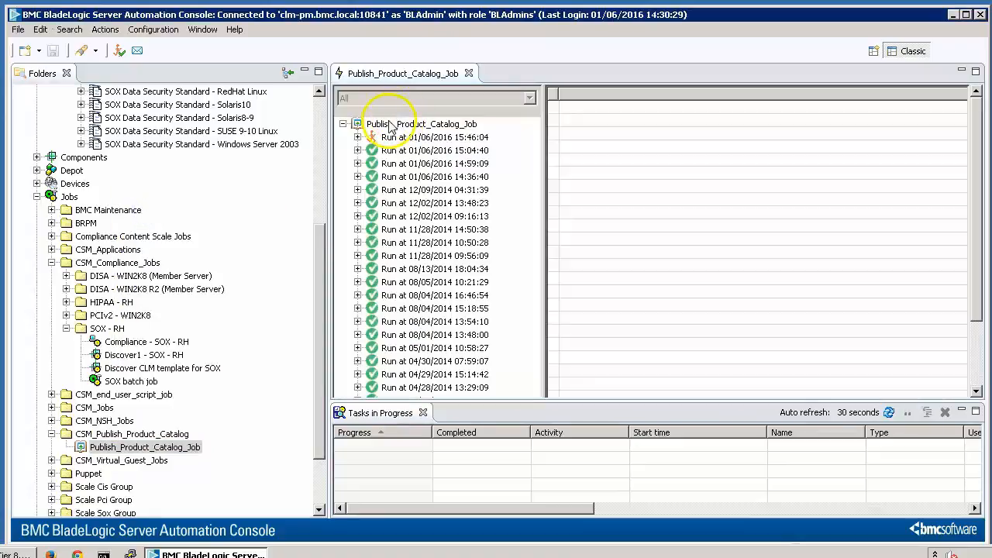
right_click(387, 125)
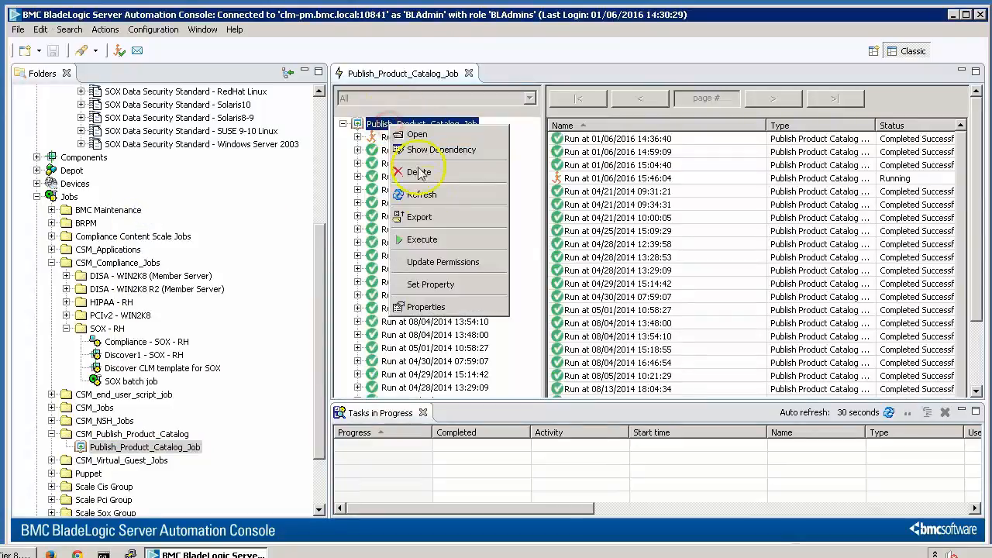
left_click(421, 193)
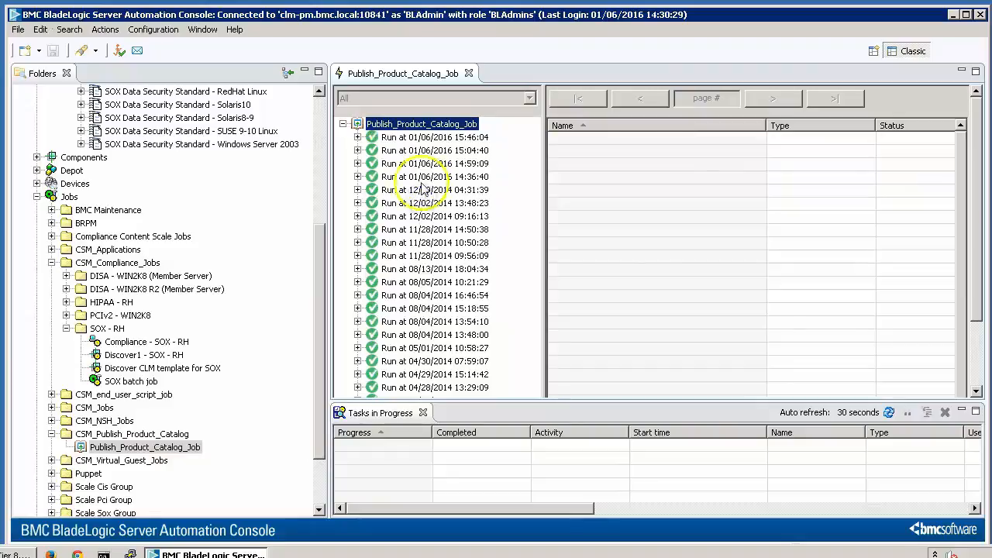
left_click(419, 138)
right_click(418, 138)
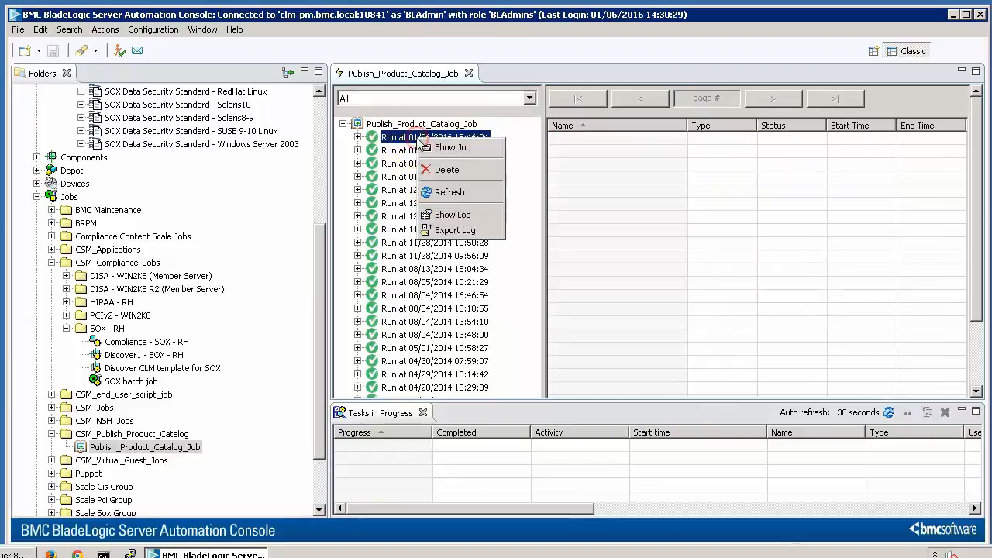
left_click(451, 216)
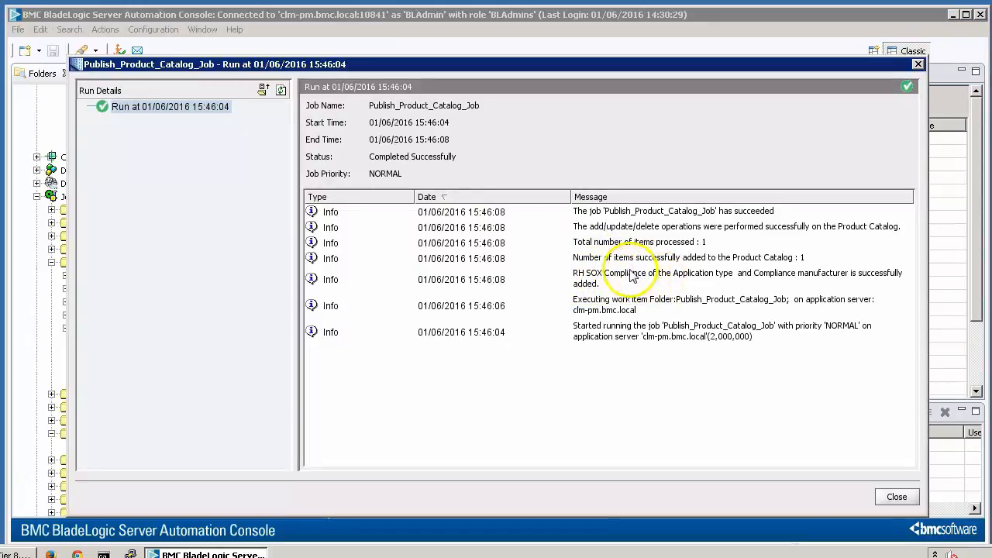
left_click(897, 496)
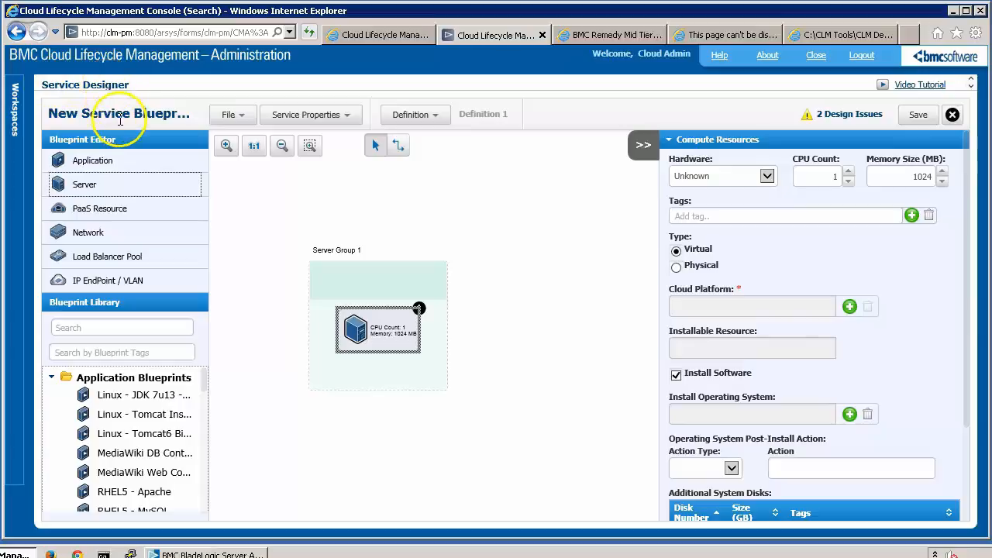
- In the new service blueprint, add an application to Server Group 1 and select RH SOX Compliance as its software package
left_click_drag(92, 160, 333, 279)
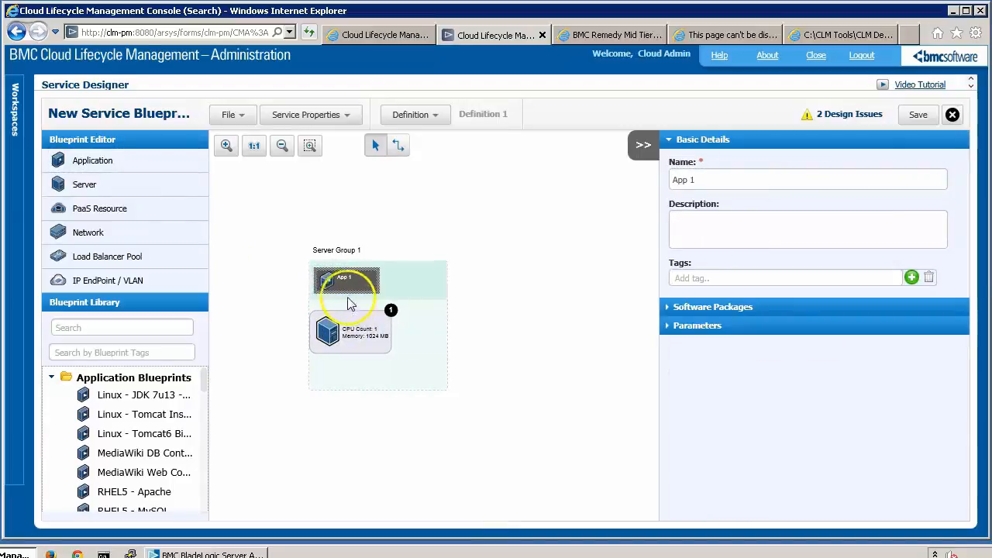
left_click(711, 307)
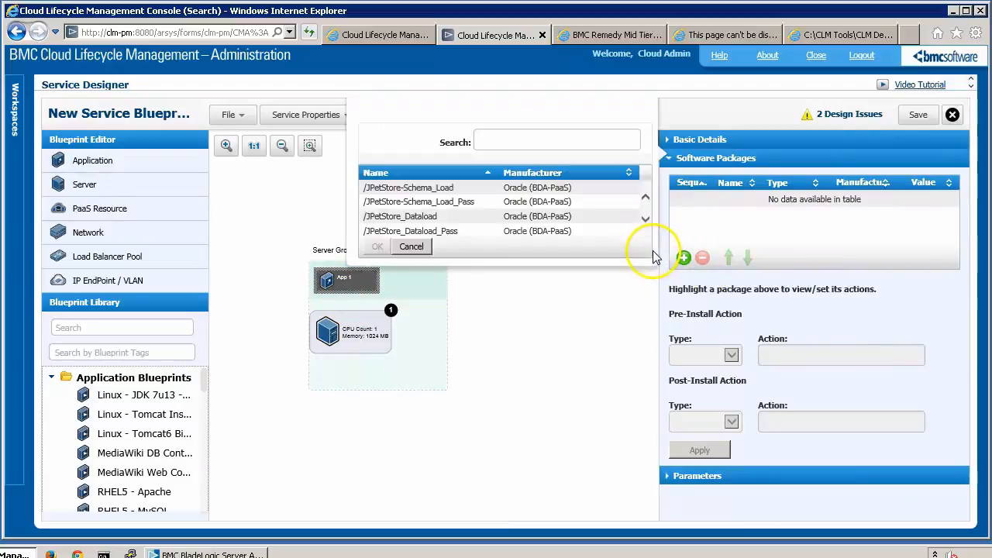
left_click(645, 220)
mouse_move(645, 220)
left_mouse_down()
mouse_move(646, 199)
mouse_move(647, 223)
left_mouse_up()
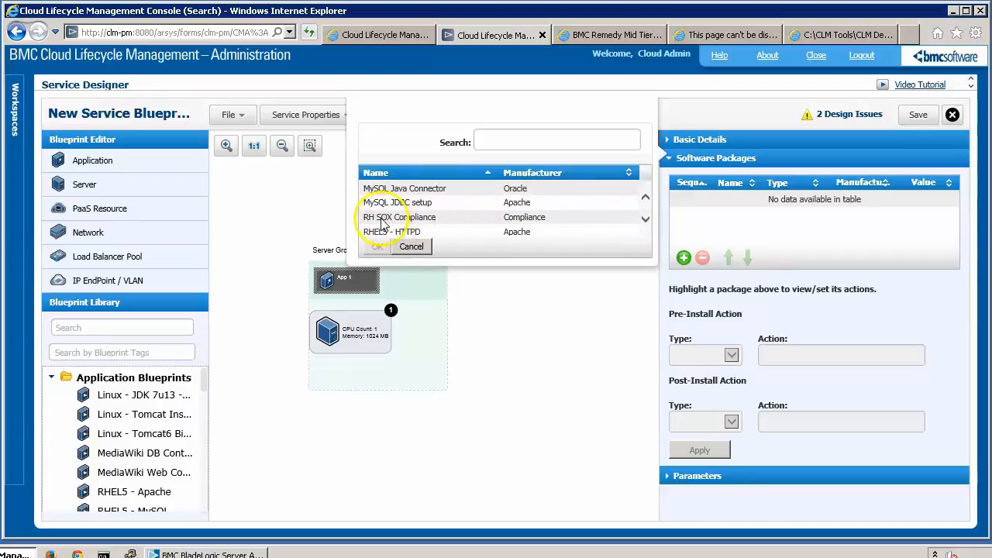
left_click(520, 220)
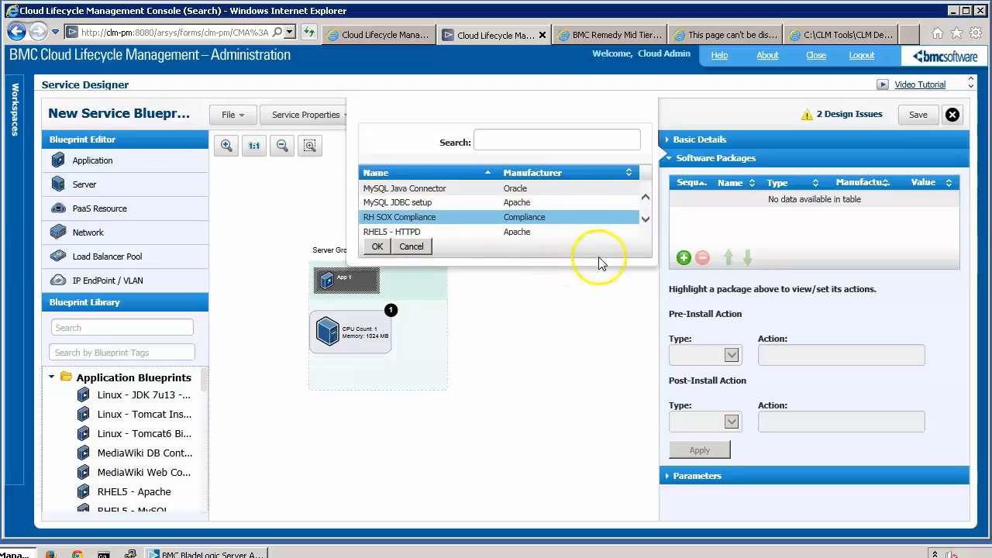